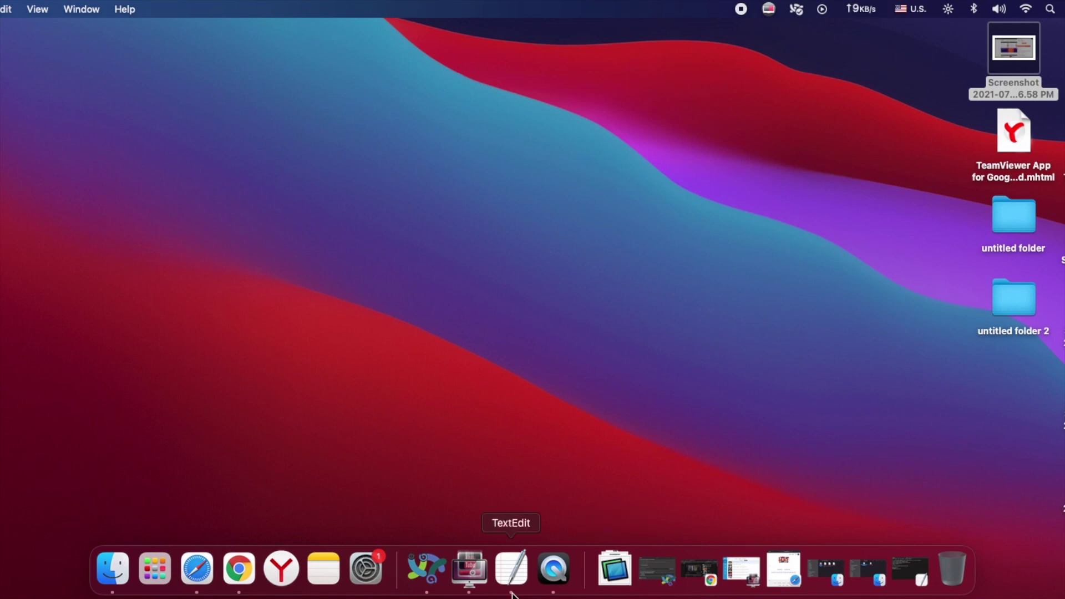
# - Launch Terminal from Launchpad's Other folder, then close its window
pyautogui.click(155, 568)
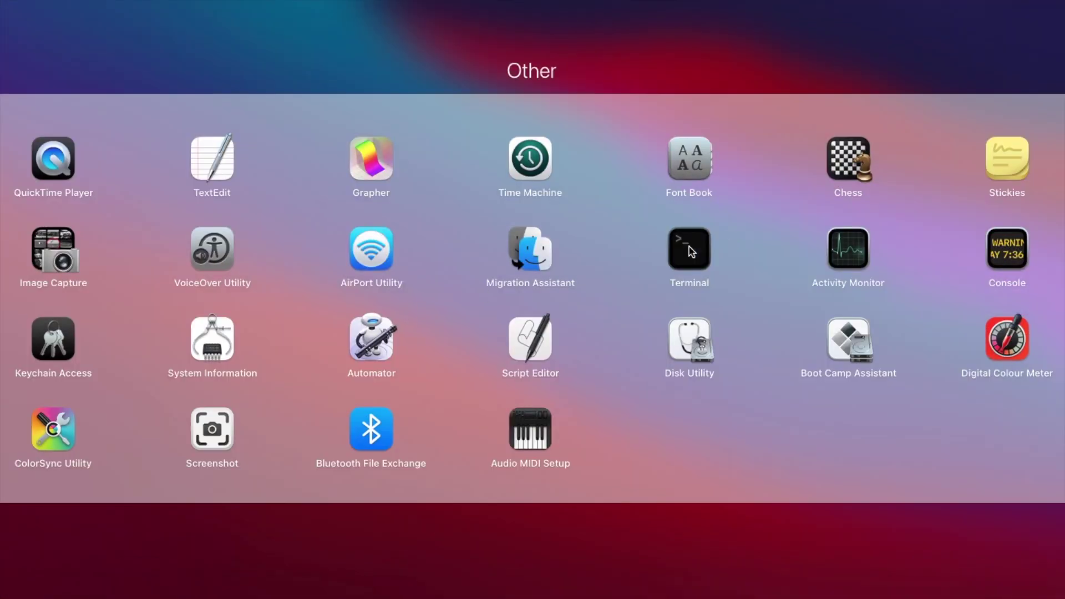
pyautogui.click(689, 247)
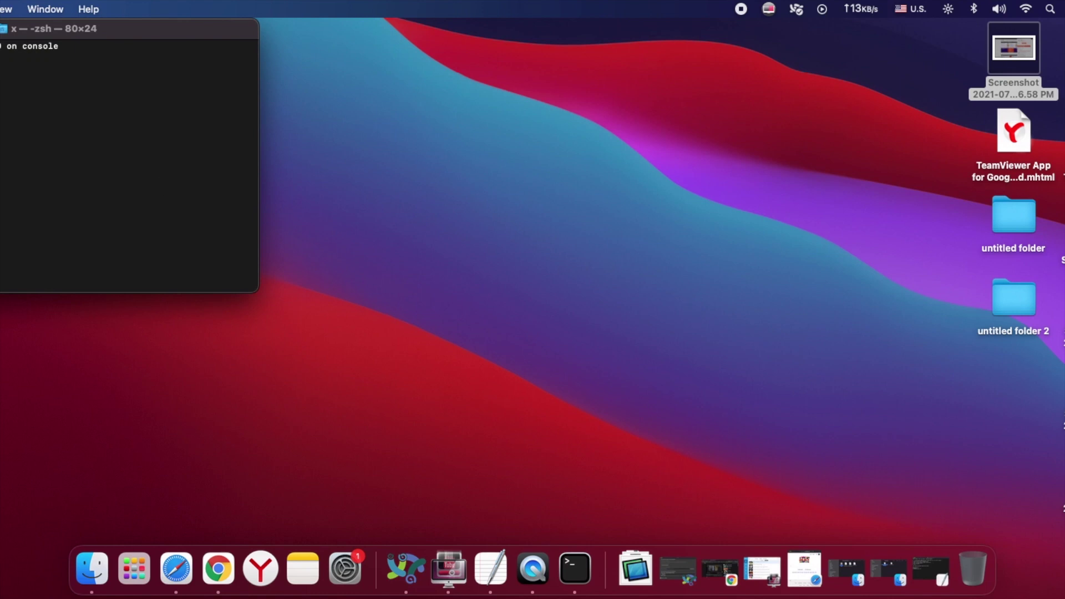
pyautogui.press('super+w')
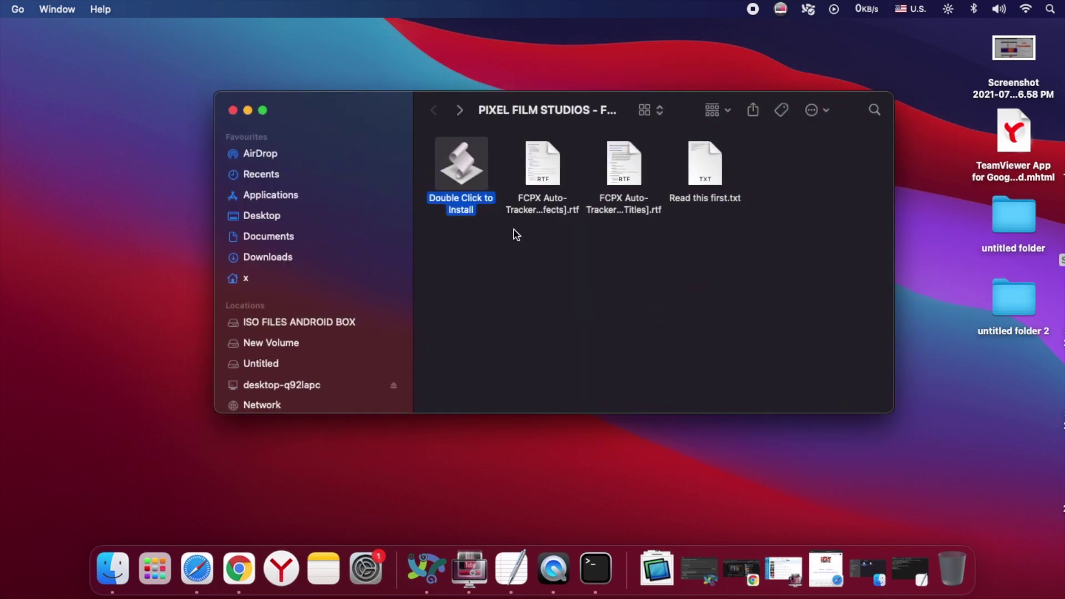
# - Try opening 'Double Click to Install', cancel the 'damaged' warning, and close the folder window
pyautogui.doubleClick(469, 169)
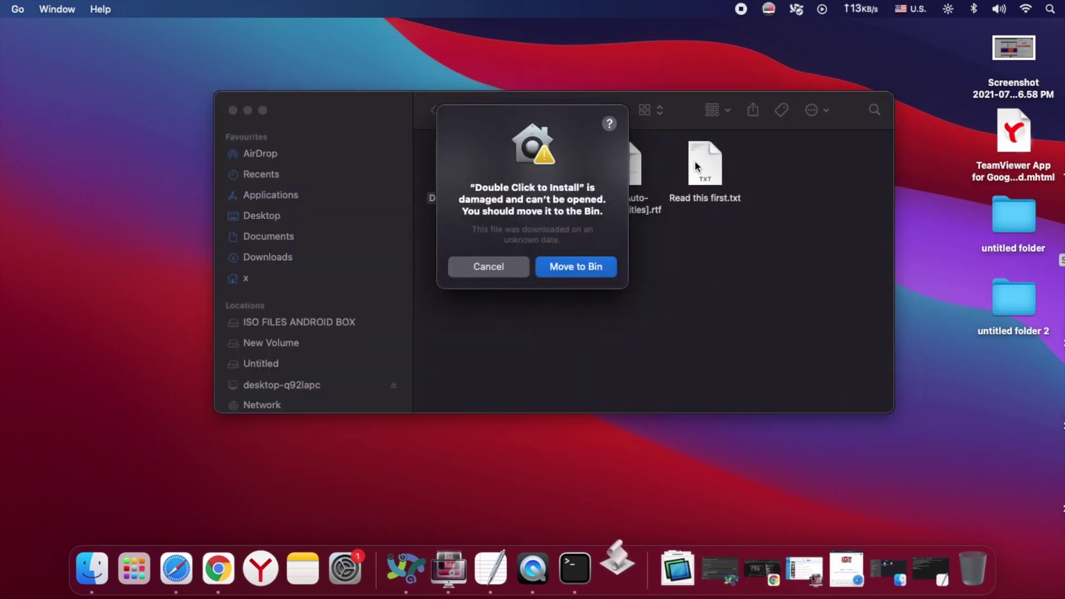
pyautogui.click(499, 266)
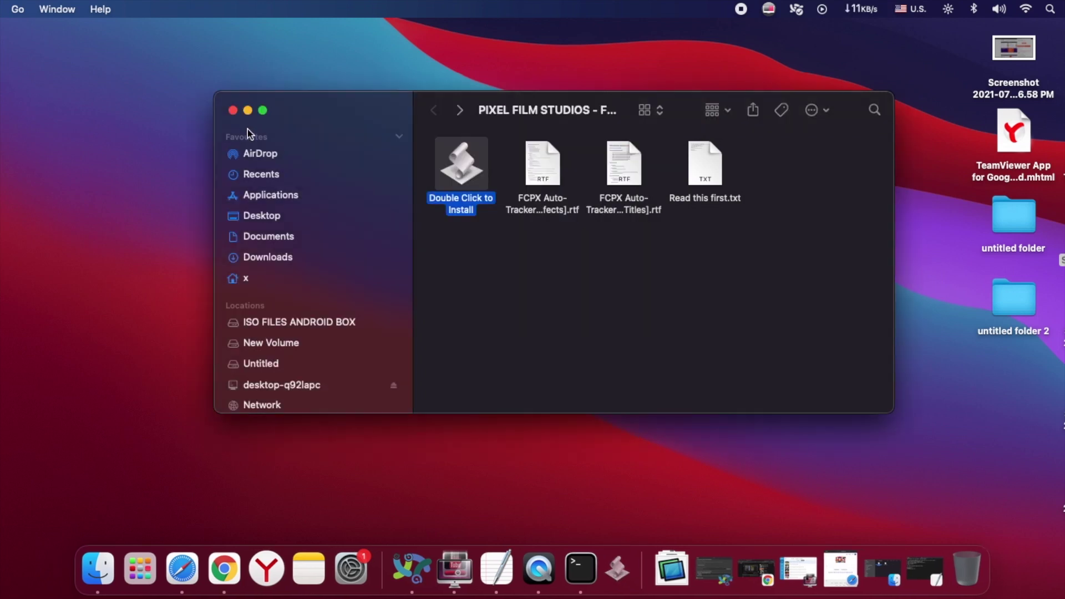
pyautogui.click(234, 110)
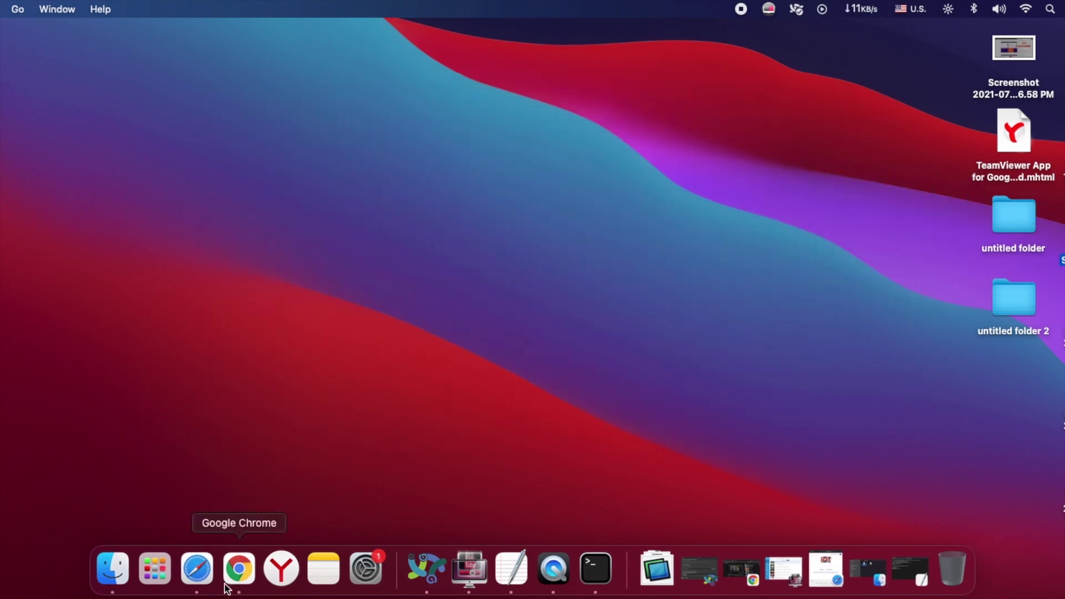
# - Relaunch Terminal, centre its window on screen, then minimize and restore it from the Dock
pyautogui.click(154, 568)
pyautogui.click(695, 245)
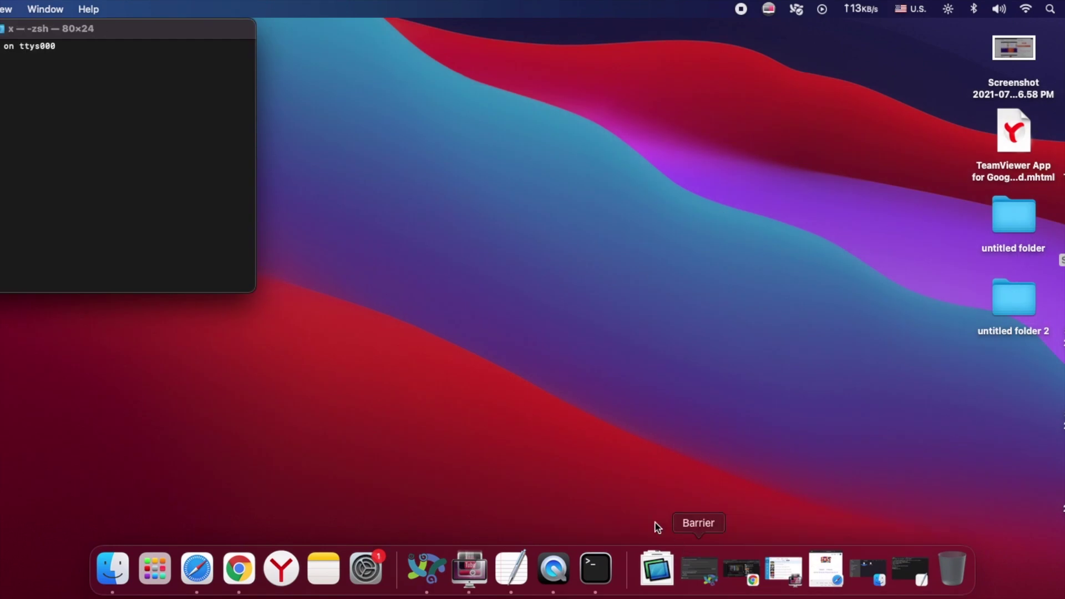
pyautogui.moveTo(70, 35); pyautogui.dragTo(675, 239)
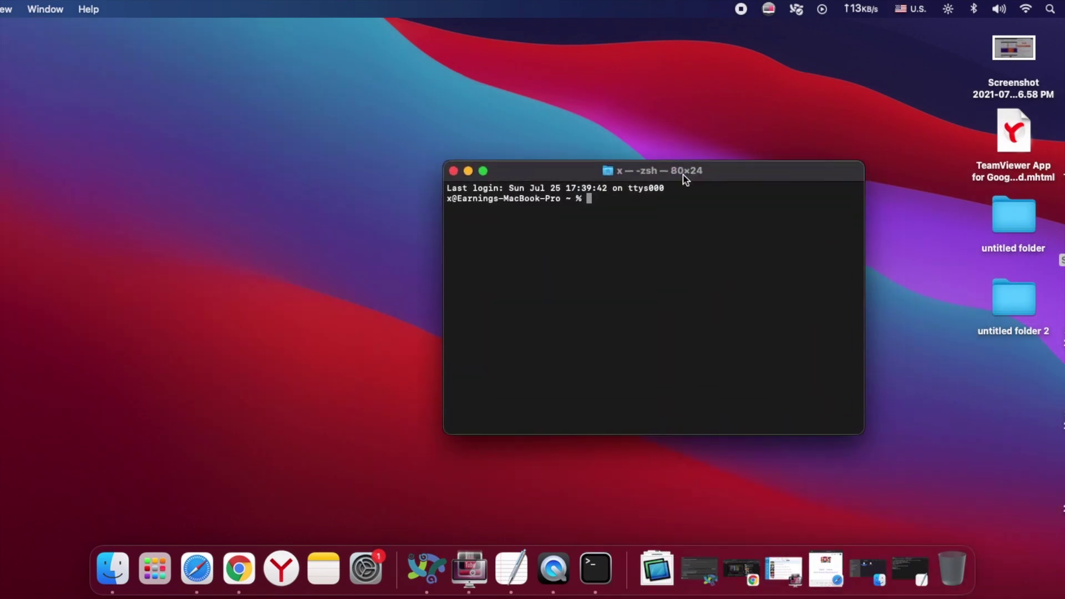
pyautogui.click(594, 568)
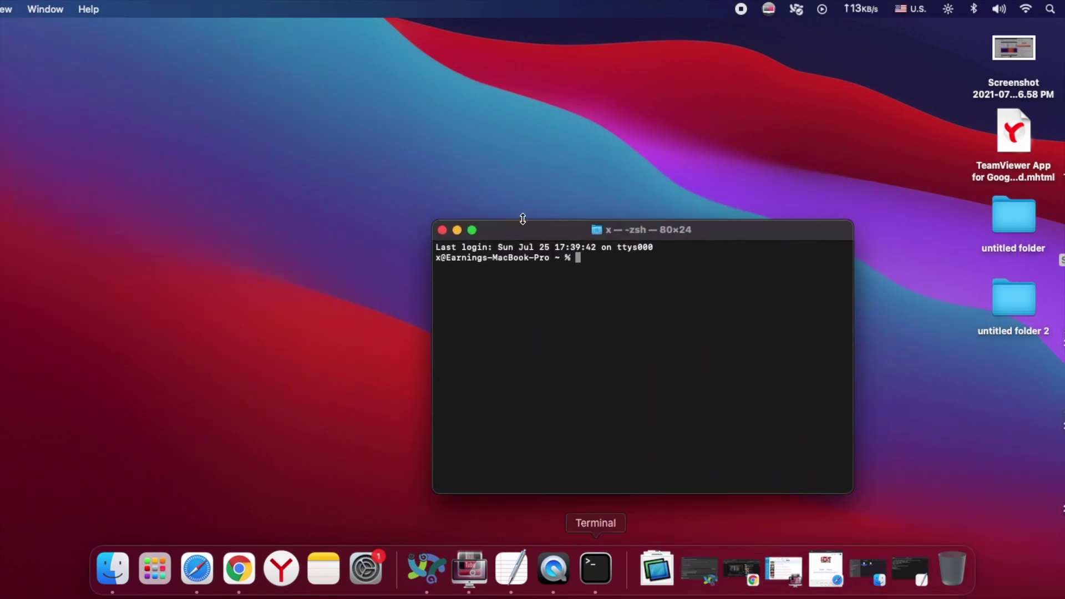
pyautogui.moveTo(544, 232); pyautogui.dragTo(584, 233)
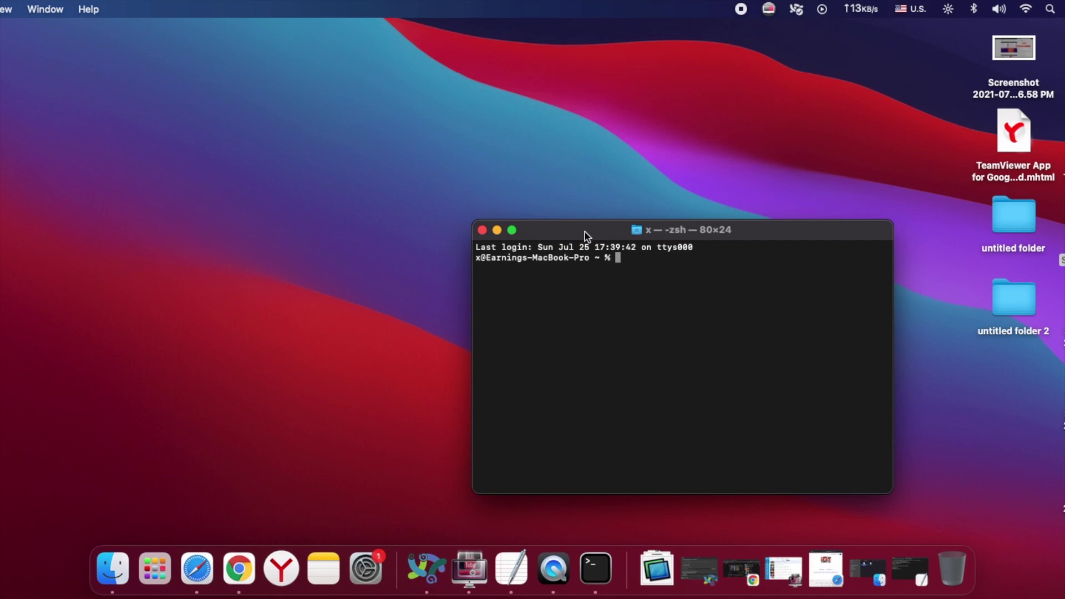
pyautogui.click(497, 230)
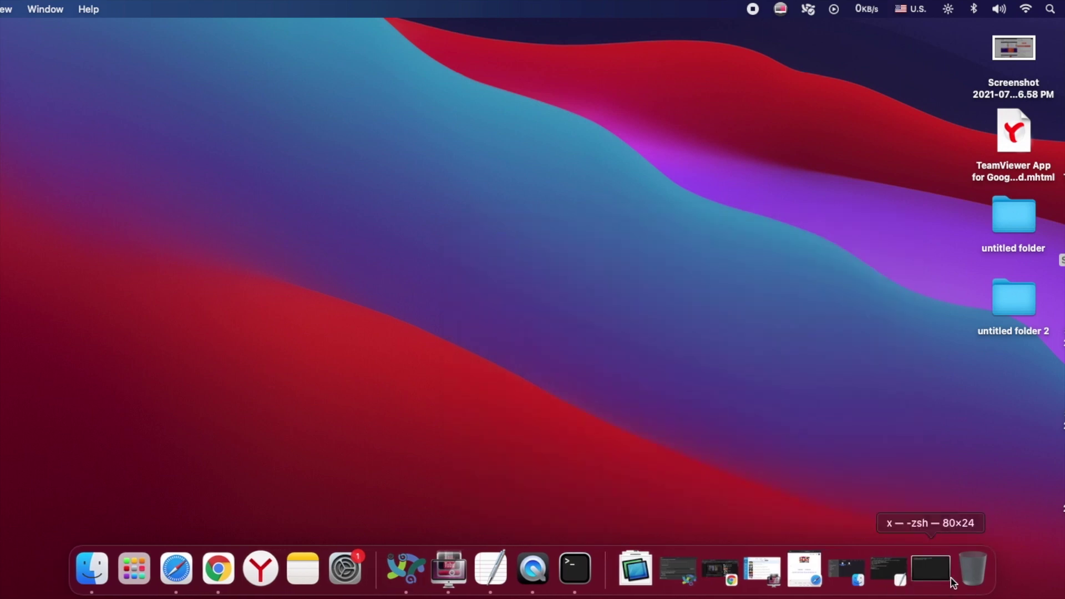
pyautogui.click(585, 568)
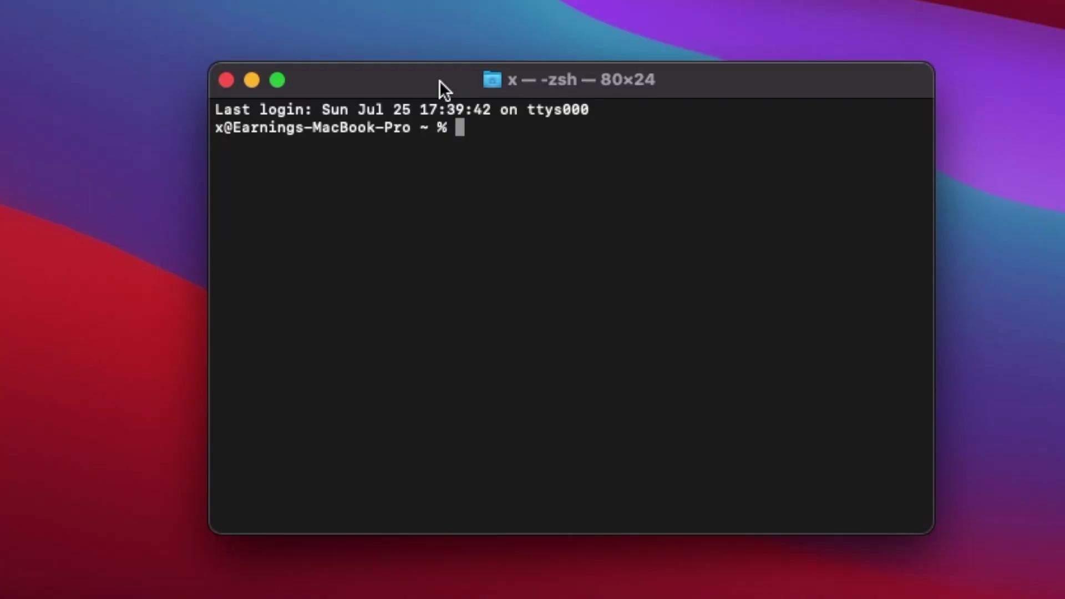
pyautogui.write('sudo')
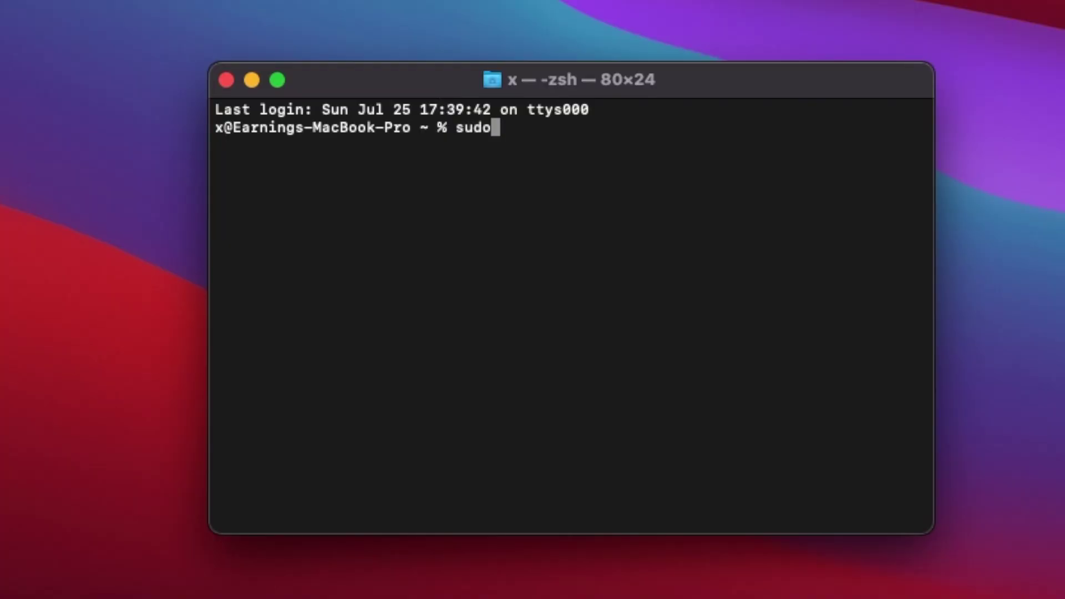
pyautogui.write(' sp')
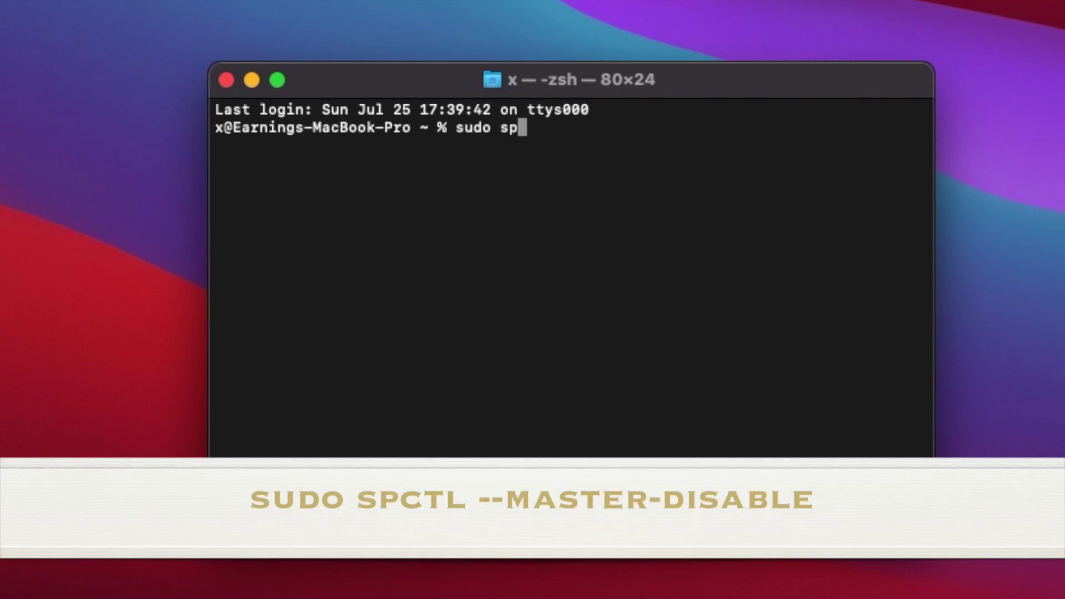
pyautogui.write('ctl ')
pyautogui.write('--ma')
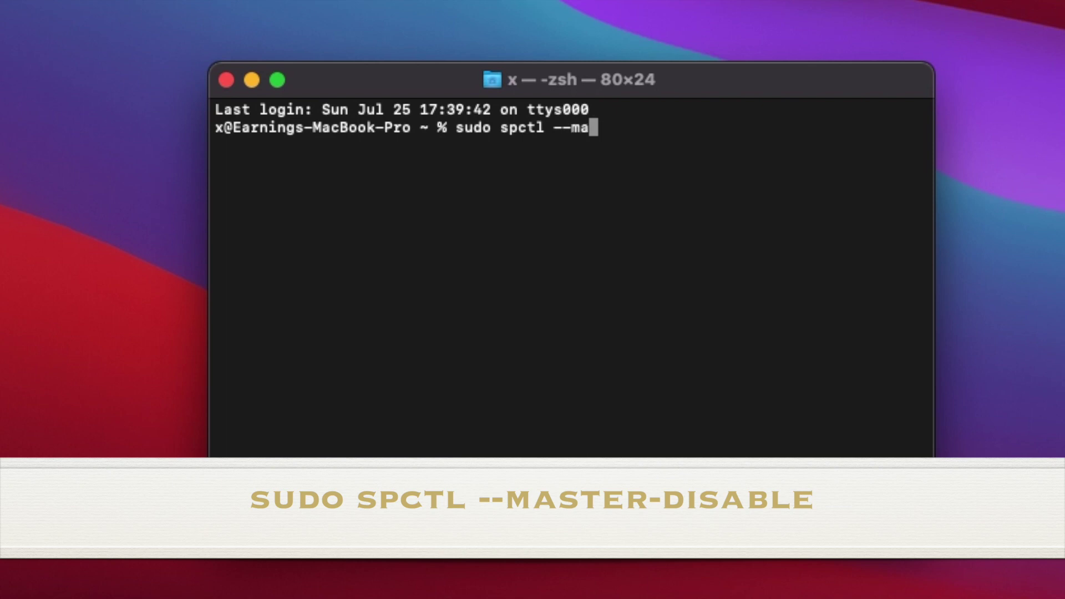
pyautogui.write('ster')
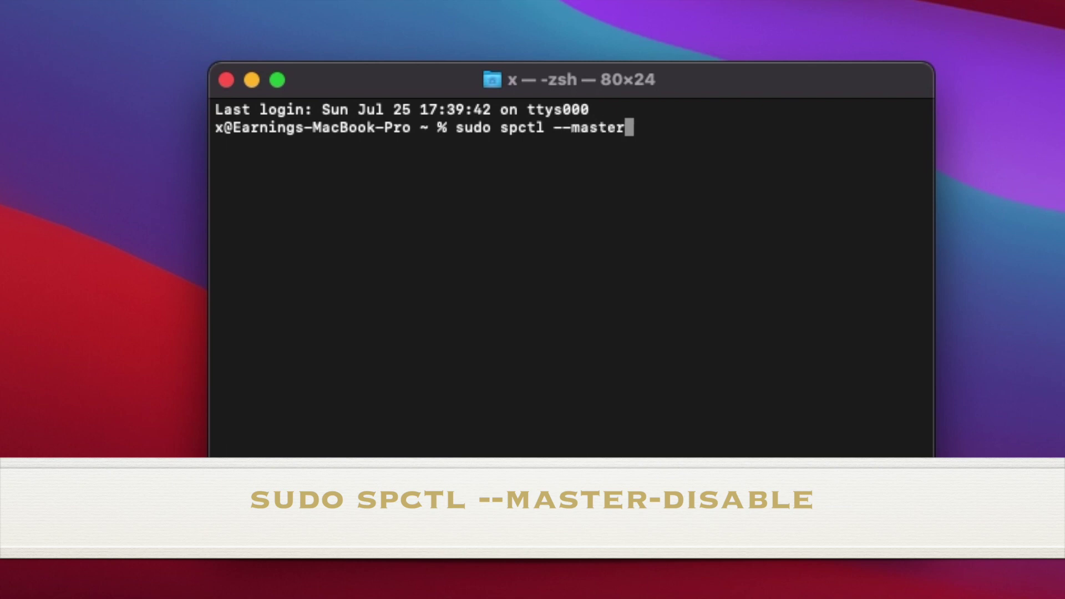
pyautogui.write('-')
pyautogui.write('di')
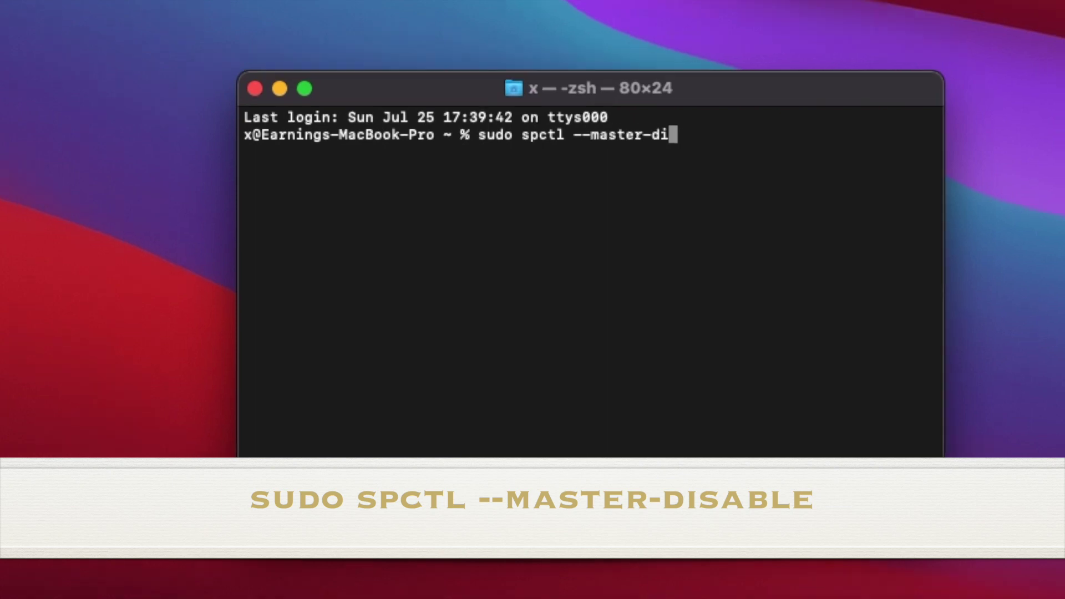
pyautogui.write('sable')
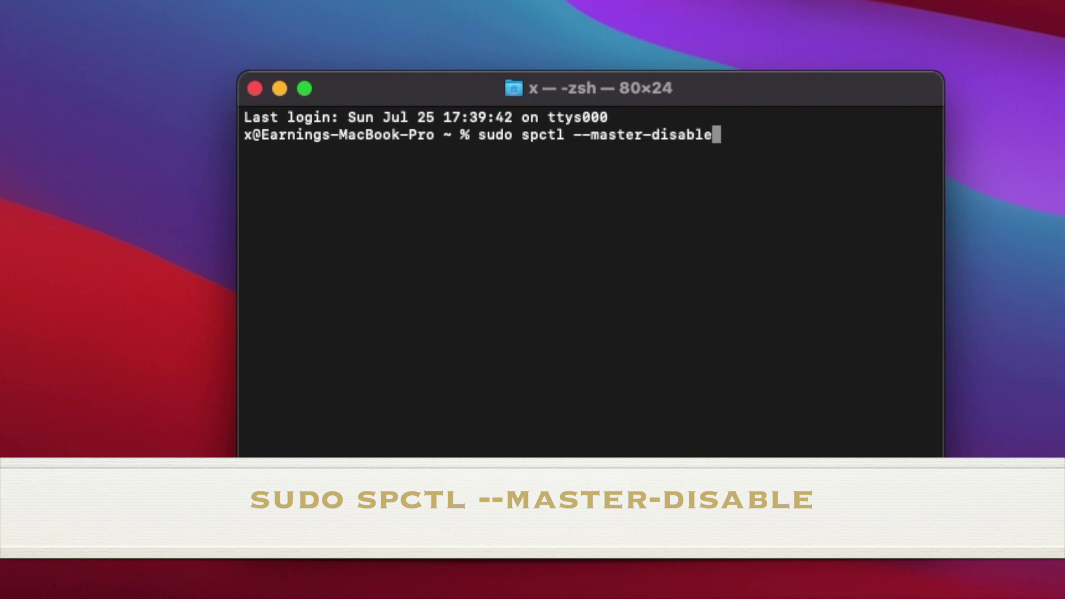
# - Run sudo spctl --master-disable and authenticate with the administrator password
pyautogui.press('Return')
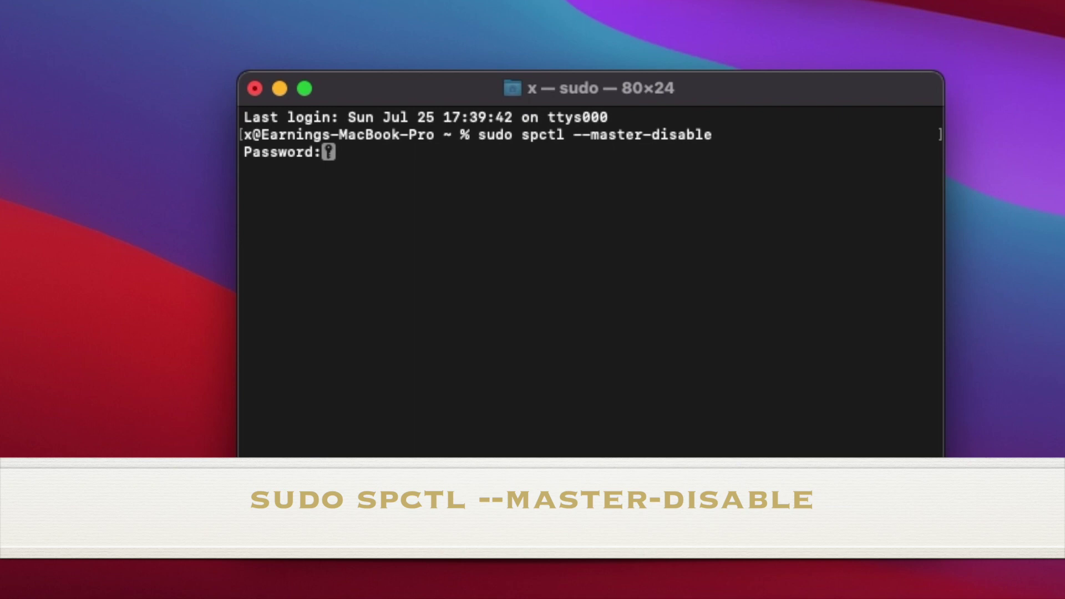
pyautogui.press('Return')
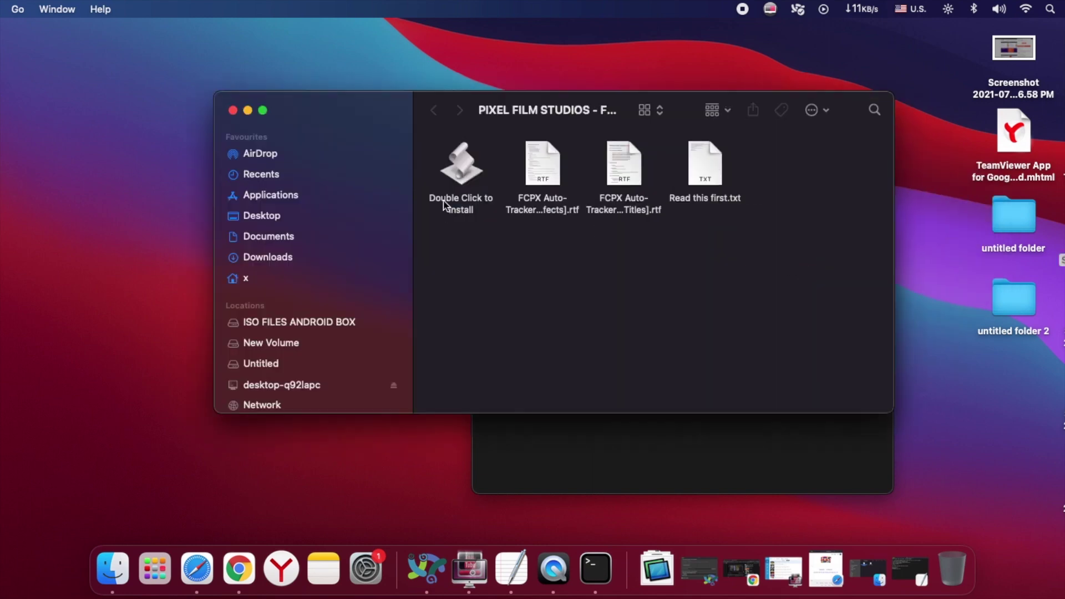
# - Open 'Double Click to Install', confirm the download prompt, allow Finder access, and pass the introduction
pyautogui.click(455, 185)
pyautogui.doubleClick(456, 185)
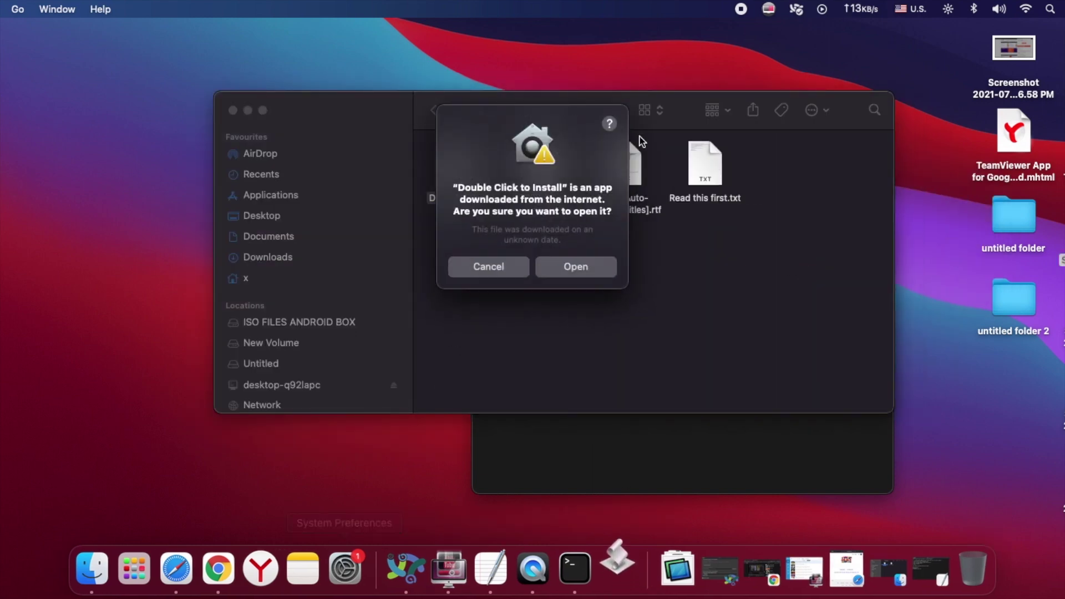
pyautogui.click(574, 273)
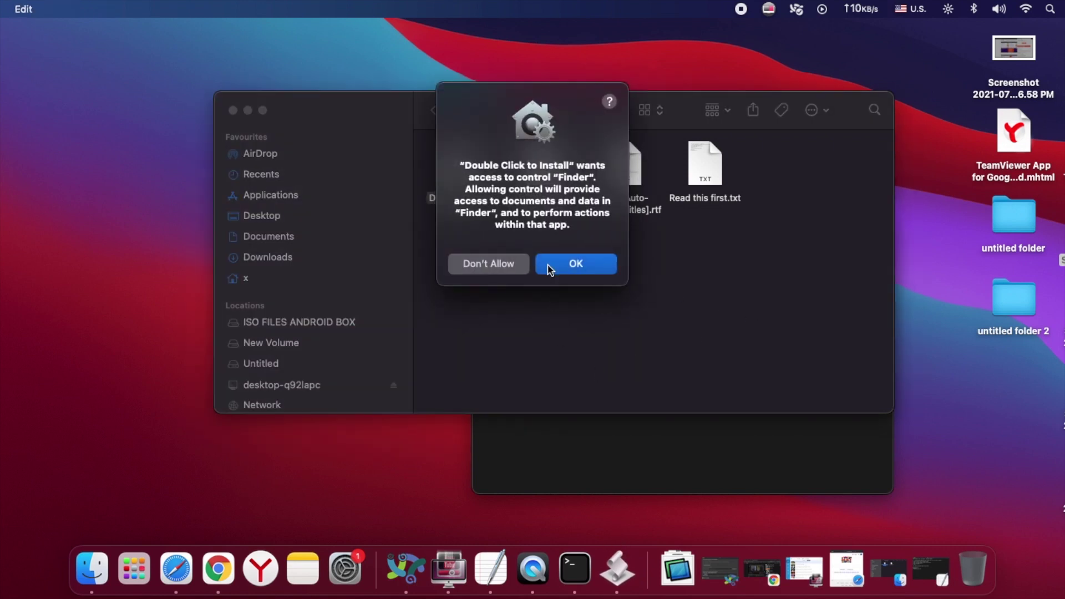
pyautogui.click(563, 266)
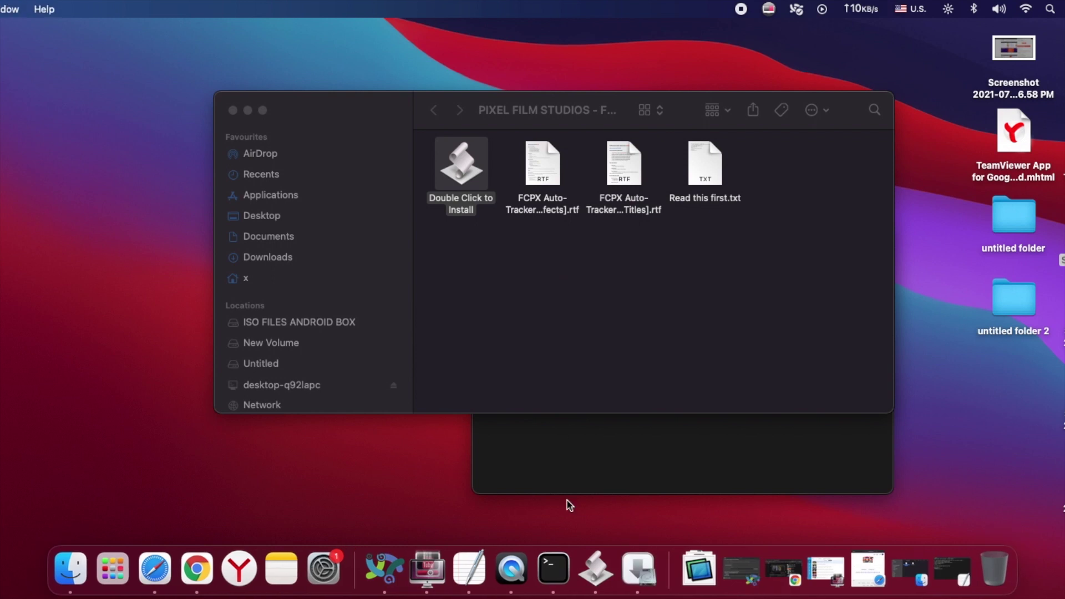
pyautogui.click(720, 405)
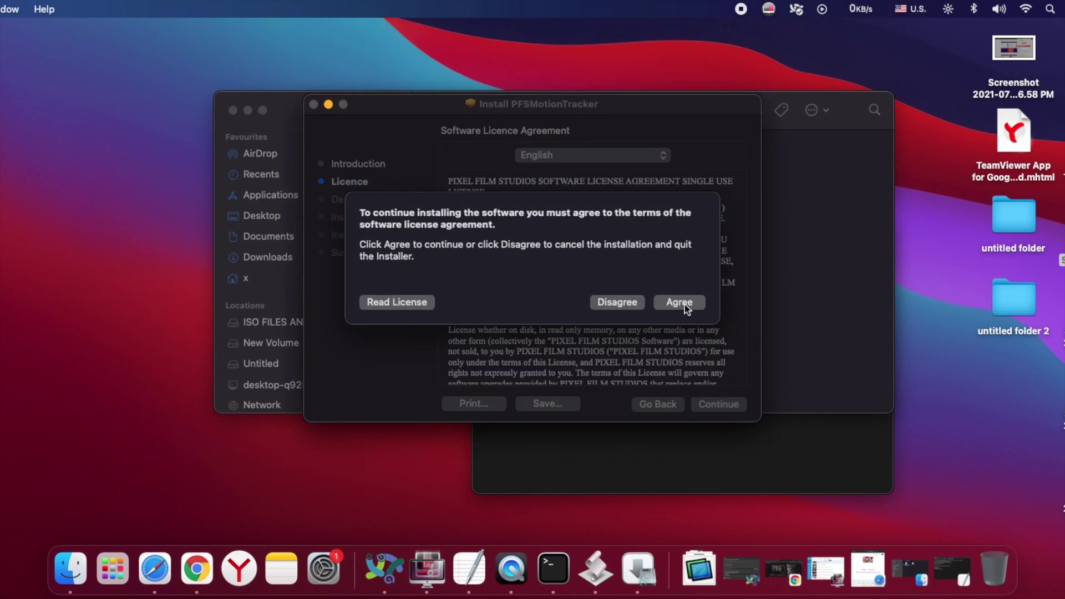
# - Agree to the PFSMotionTracker licence, install with the admin password, and close the finished installer
pyautogui.click(687, 307)
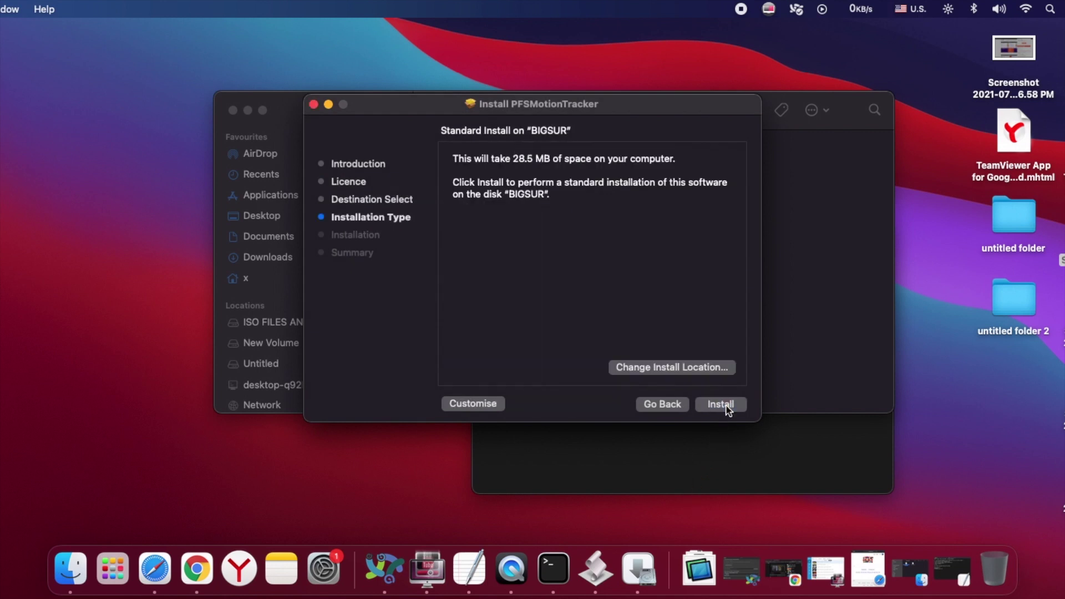
pyautogui.click(720, 405)
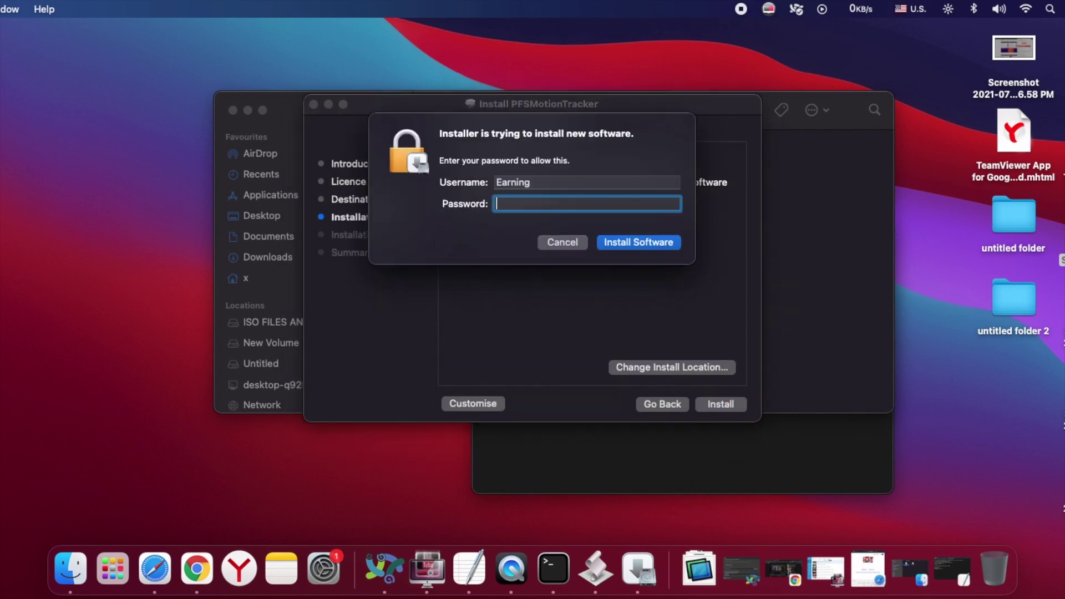
pyautogui.write('****')
pyautogui.press('Return')
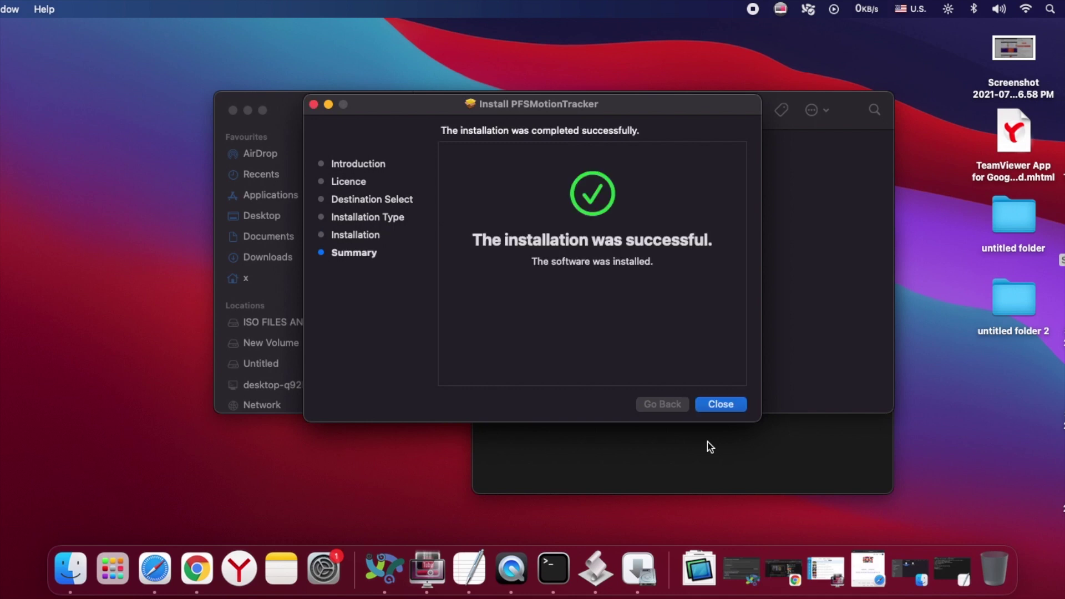
pyautogui.click(721, 404)
pyautogui.doubleClick(443, 200)
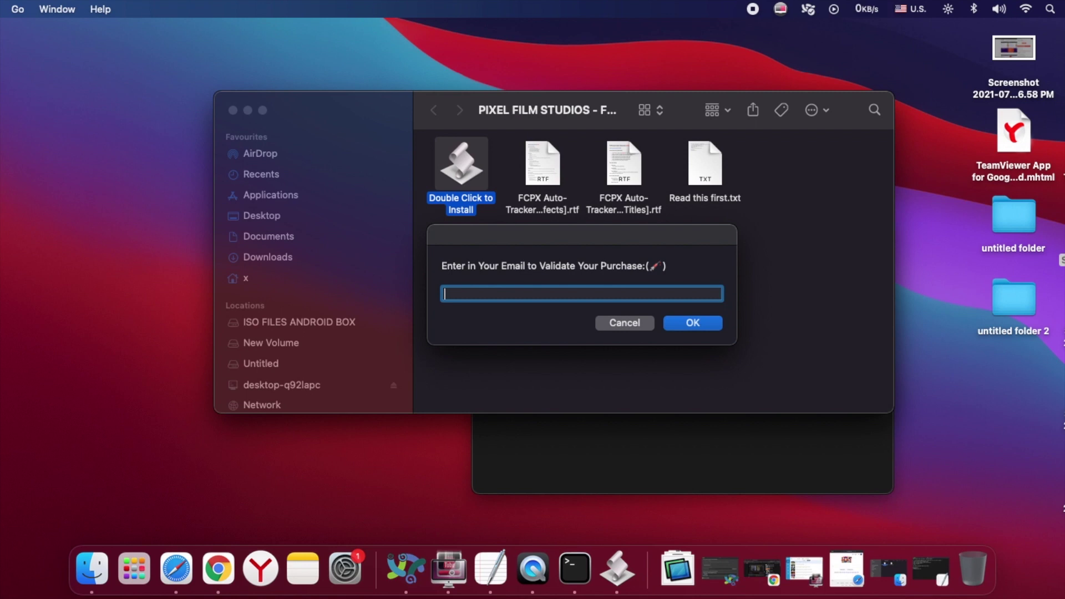
# - Paste the email to validate the purchase, dismiss 'Installation Successful!', and close the Pixel Film Studios folder
pyautogui.rightClick(456, 293)
pyautogui.click(502, 334)
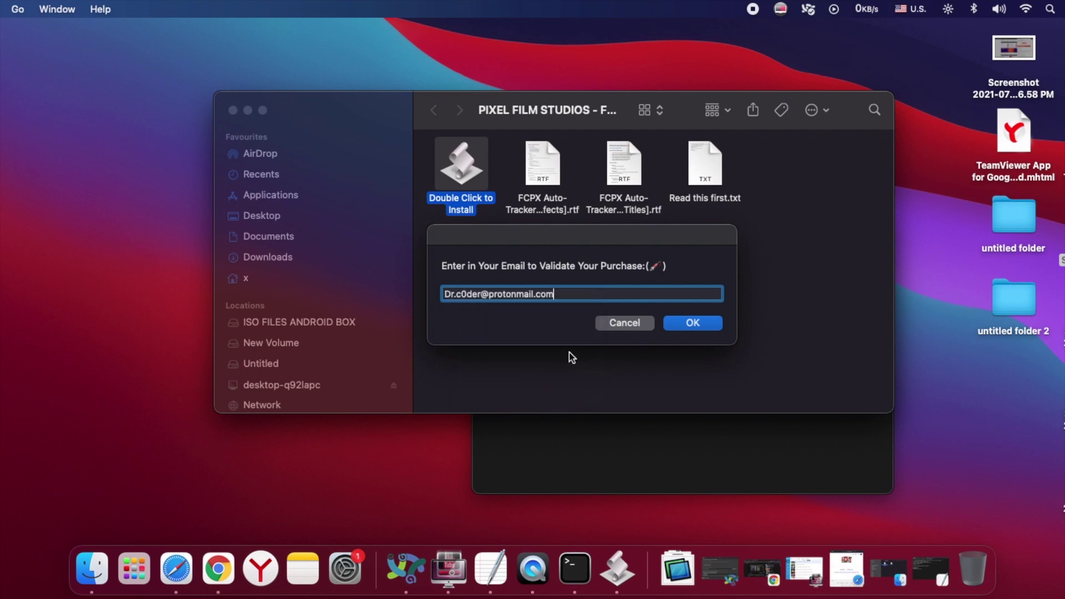
pyautogui.click(687, 326)
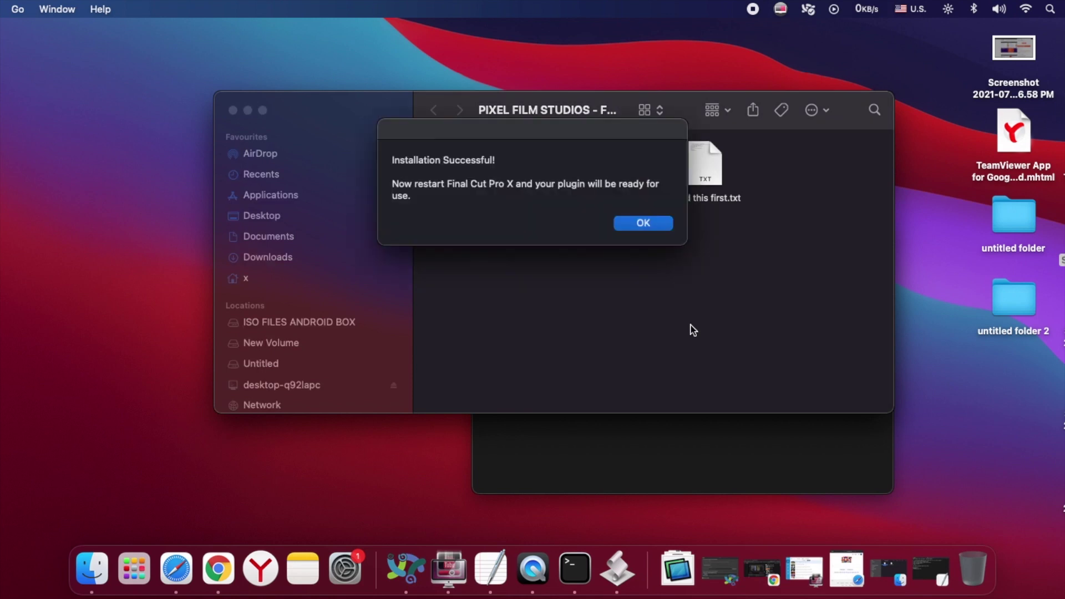
pyautogui.click(654, 225)
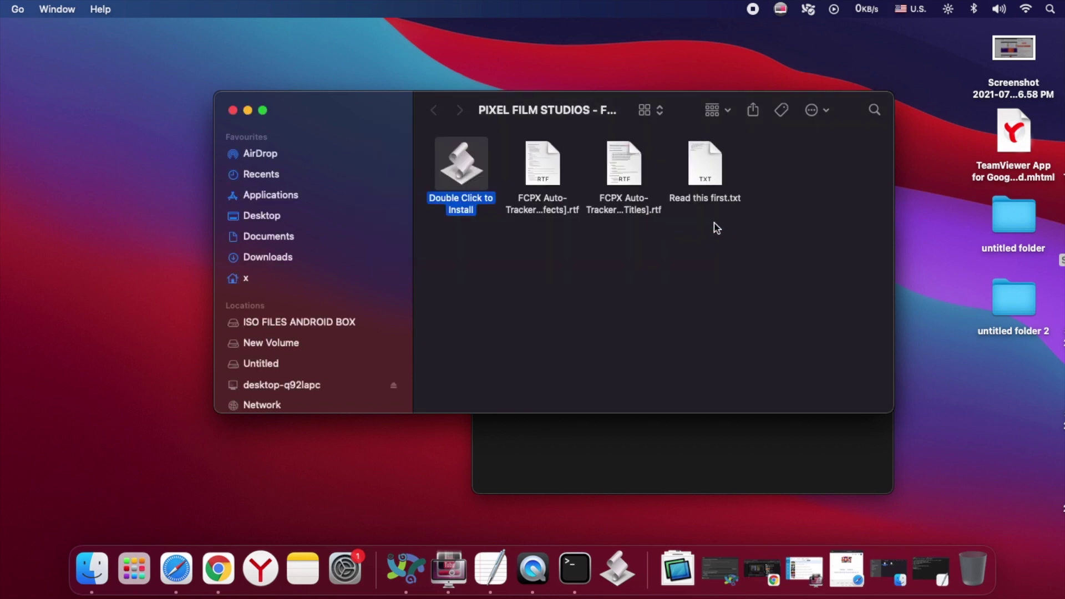
pyautogui.click(234, 111)
# - Close Launchpad's Other folder, find PFSMotionTracking, and start Final Cut Pro
pyautogui.click(155, 569)
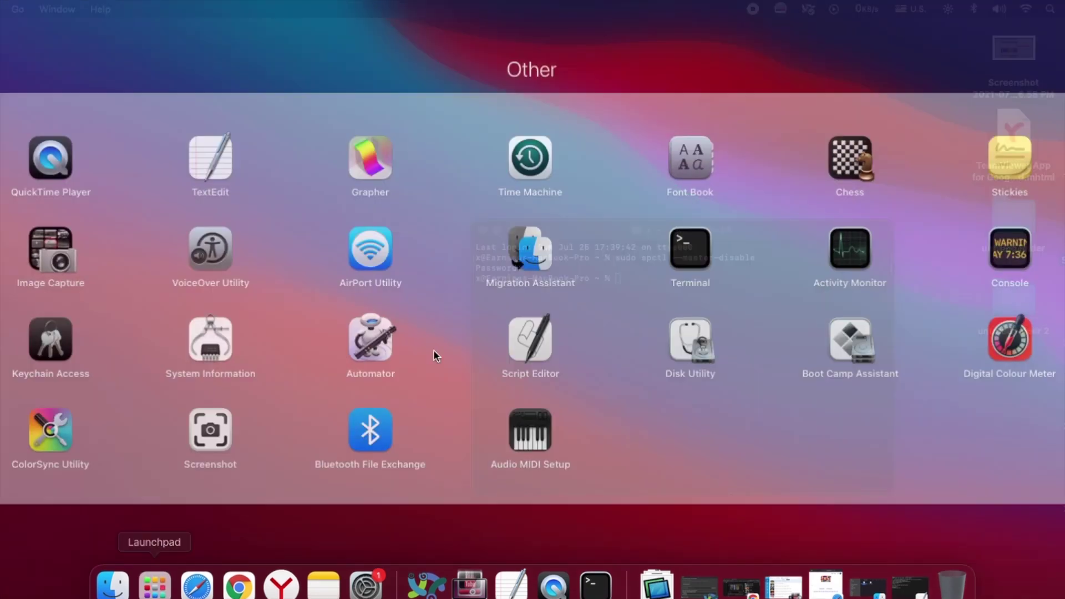
pyautogui.click(690, 541)
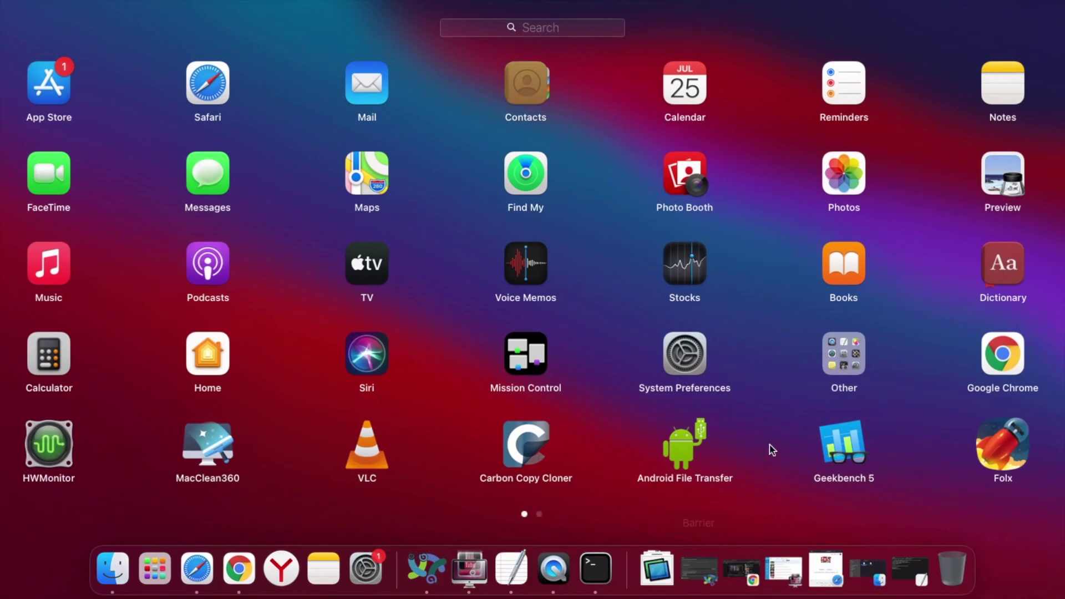
pyautogui.hscroll(2, 768, 446)
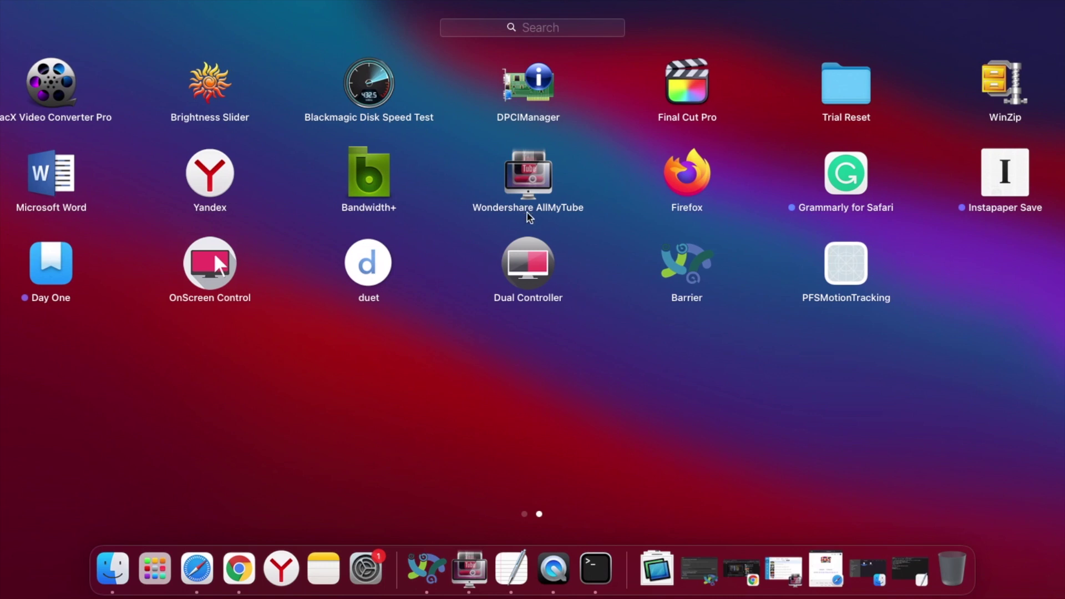
pyautogui.hscroll(-2, 526, 215)
pyautogui.hscroll(2, 540, 226)
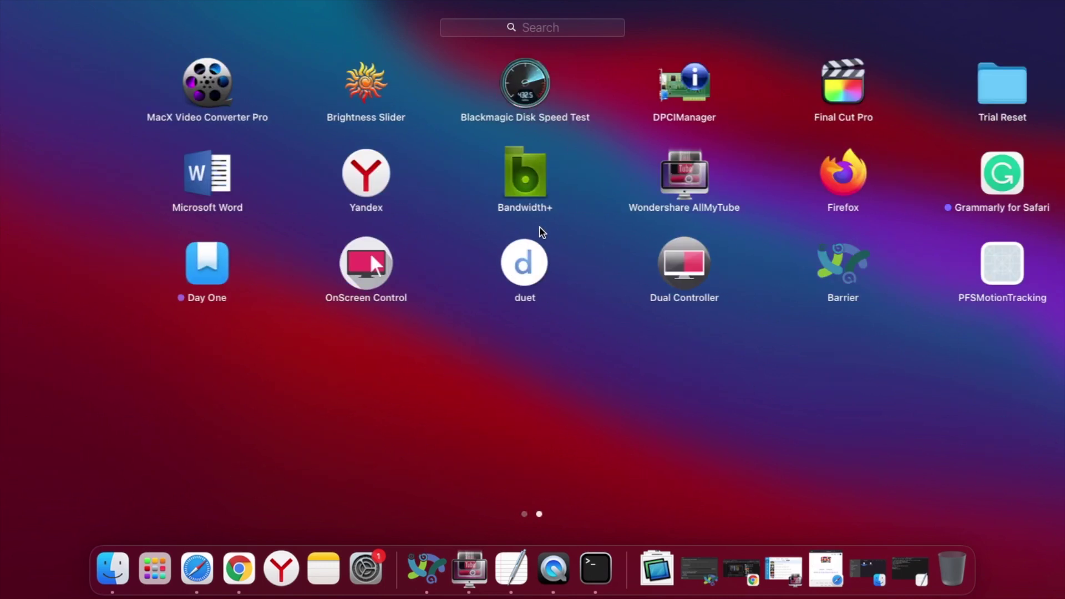
pyautogui.click(706, 90)
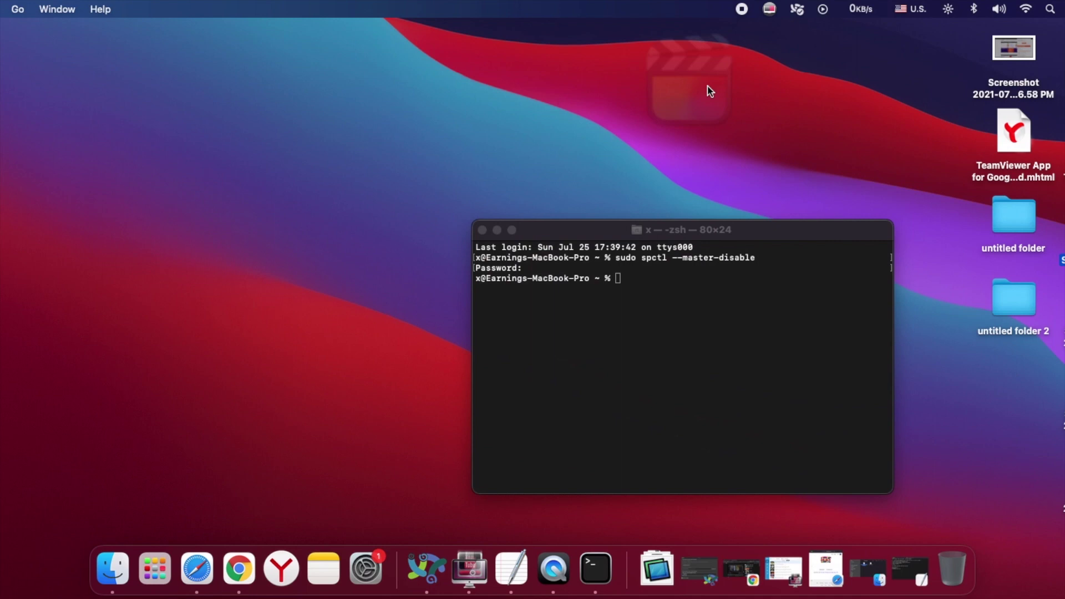
# - Focus the Terminal window and run sudo spctl --master-enable
pyautogui.click(497, 230)
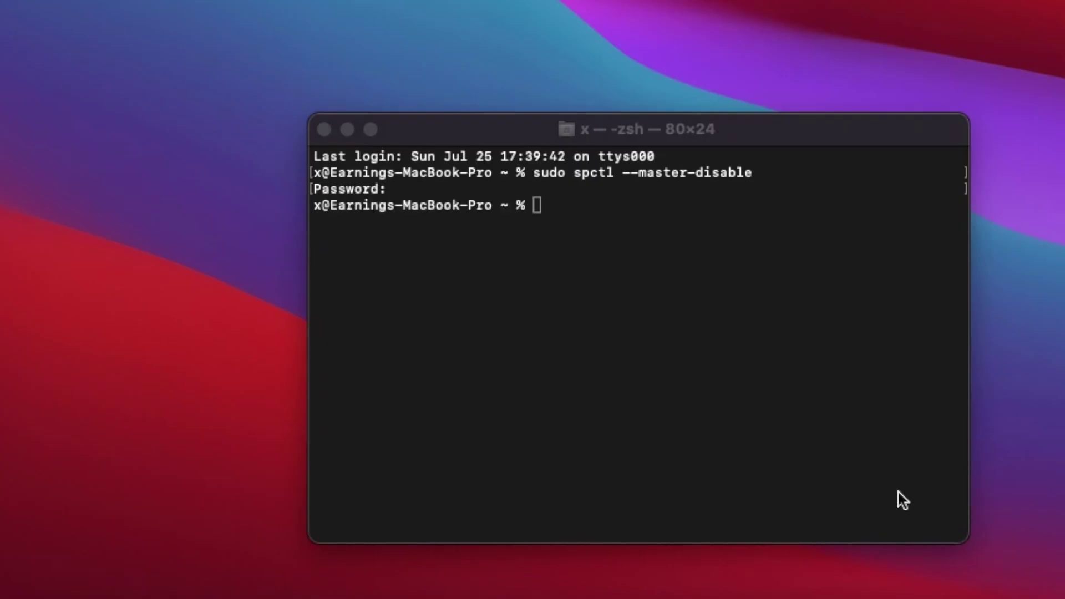
pyautogui.click(619, 272)
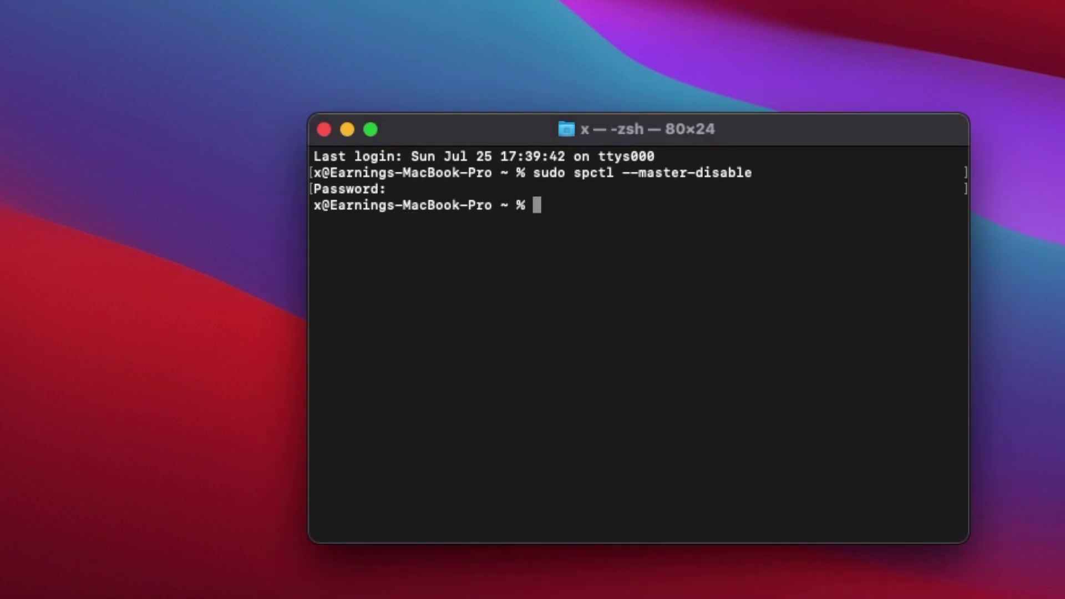
pyautogui.write('s')
pyautogui.write('udo sp')
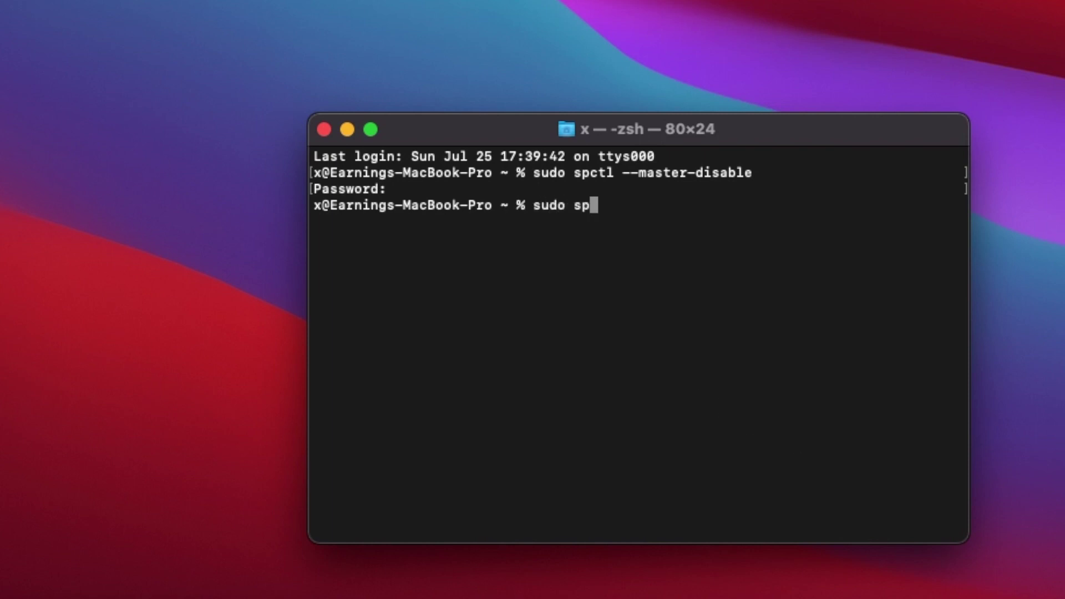
pyautogui.write('ctl --')
pyautogui.write('master')
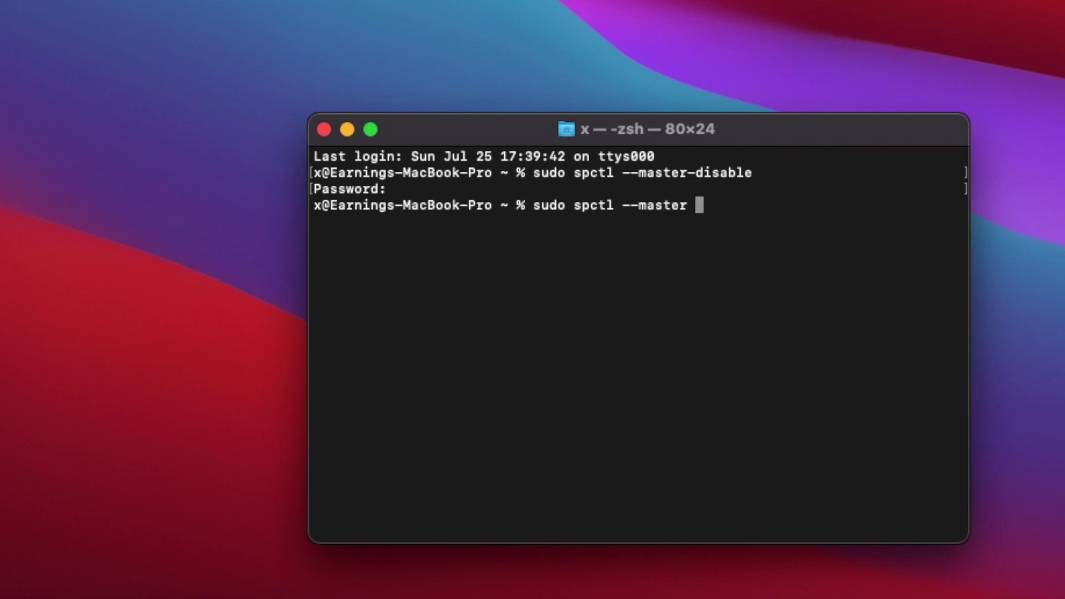
pyautogui.write('-ena')
pyautogui.write('ble')
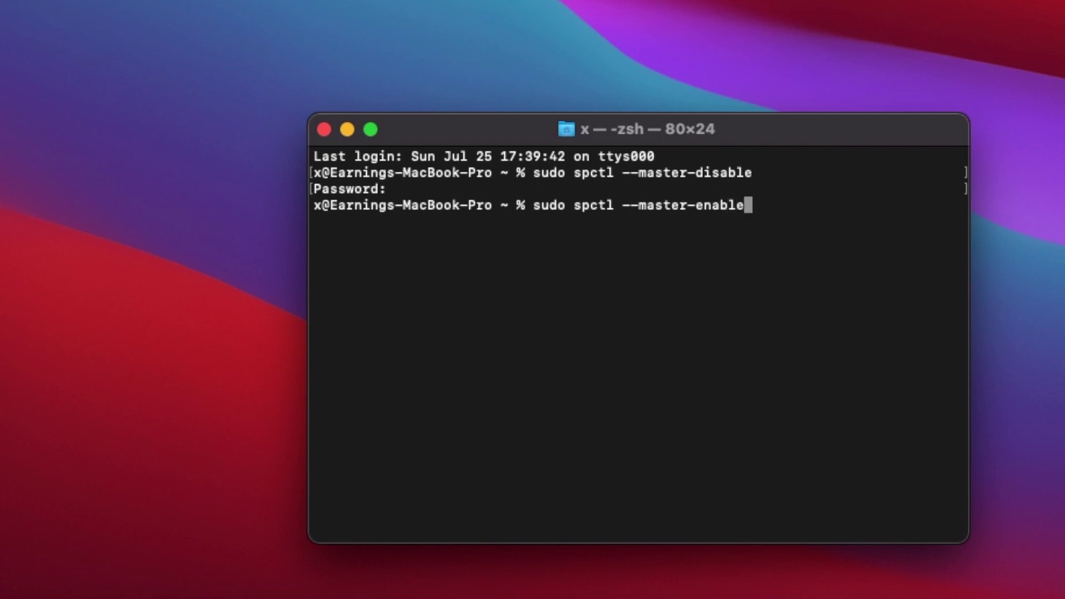
pyautogui.press('Return')
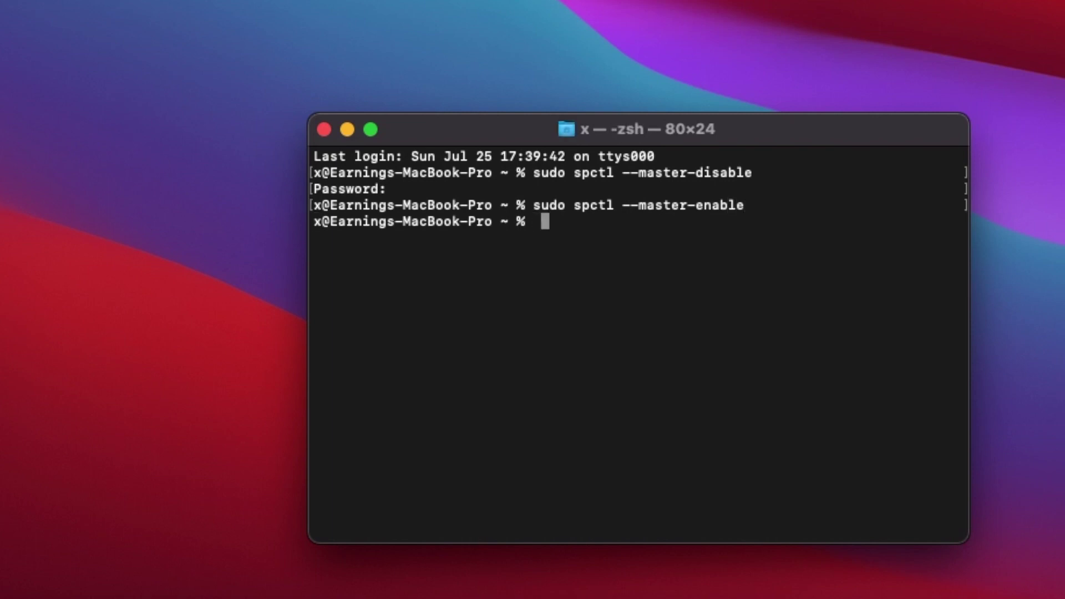